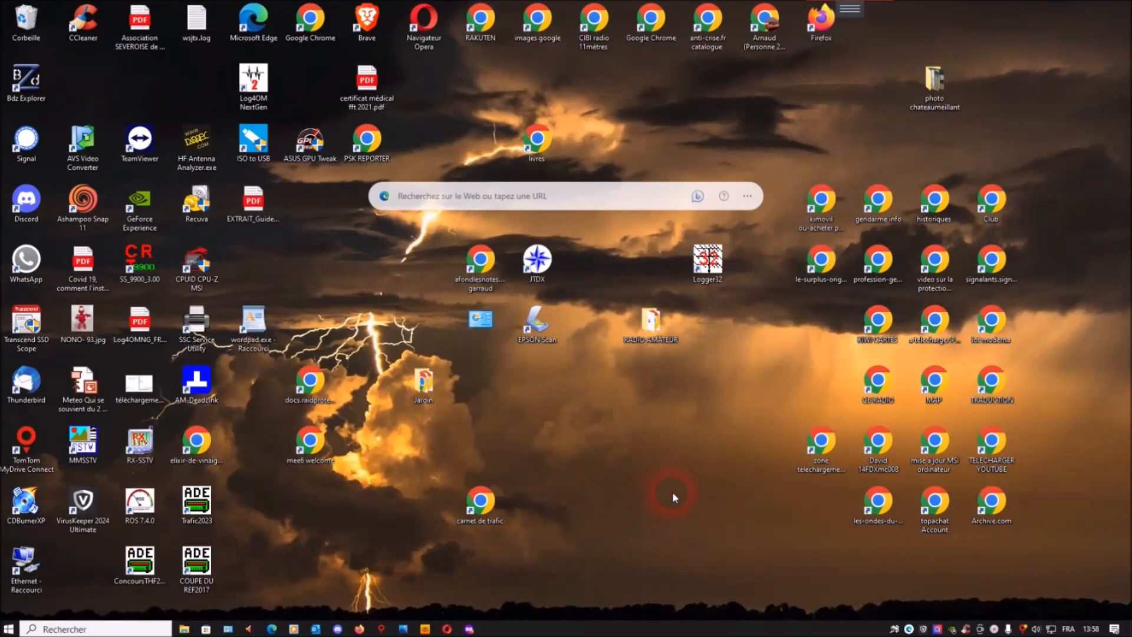
Move the "carnet de trafic" desktop shortcut next to the Jardin folder and launch the Trafic2023 logbook.
left_click_drag(487, 502, 499, 383)
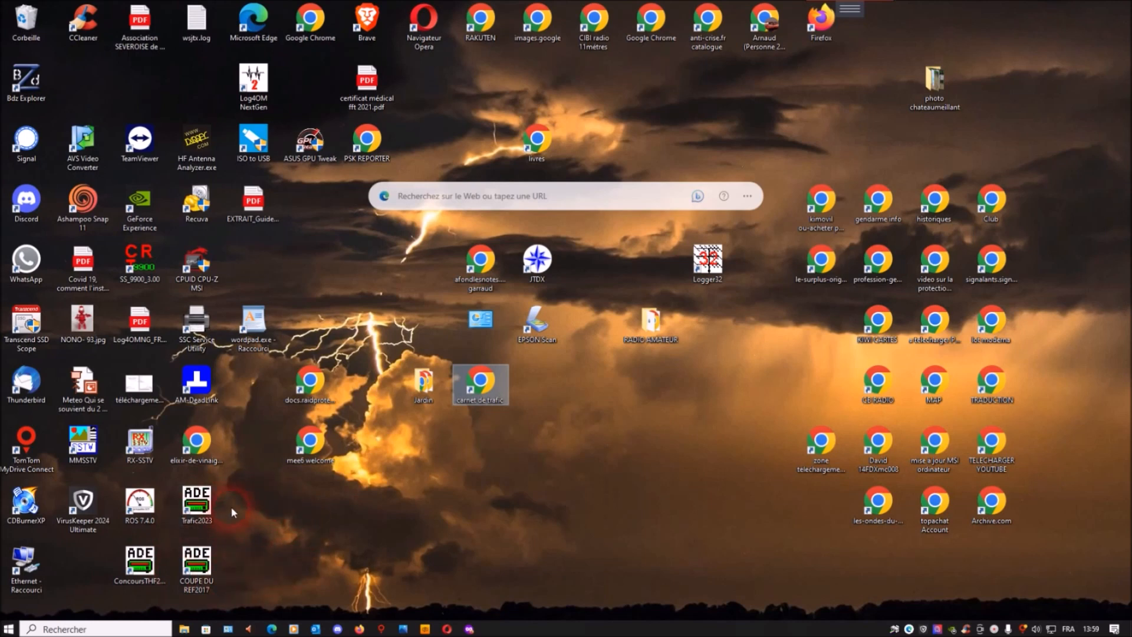
left_click(193, 504)
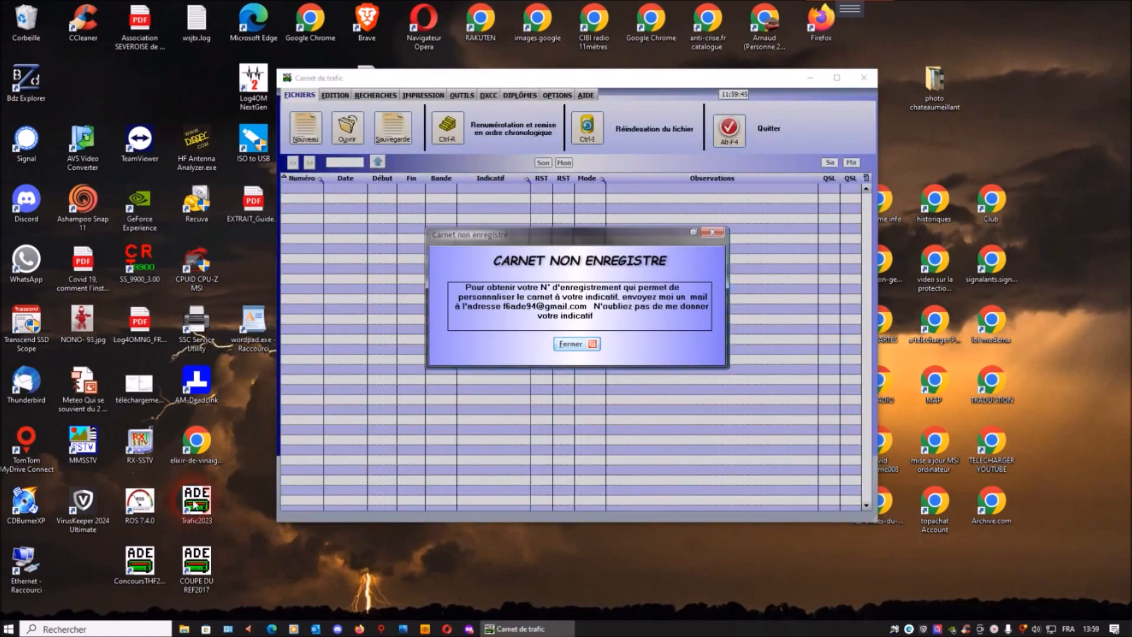
Dismiss the logbook's startup notices about registration, its empty entry window and the tip of the day.
left_click(648, 352)
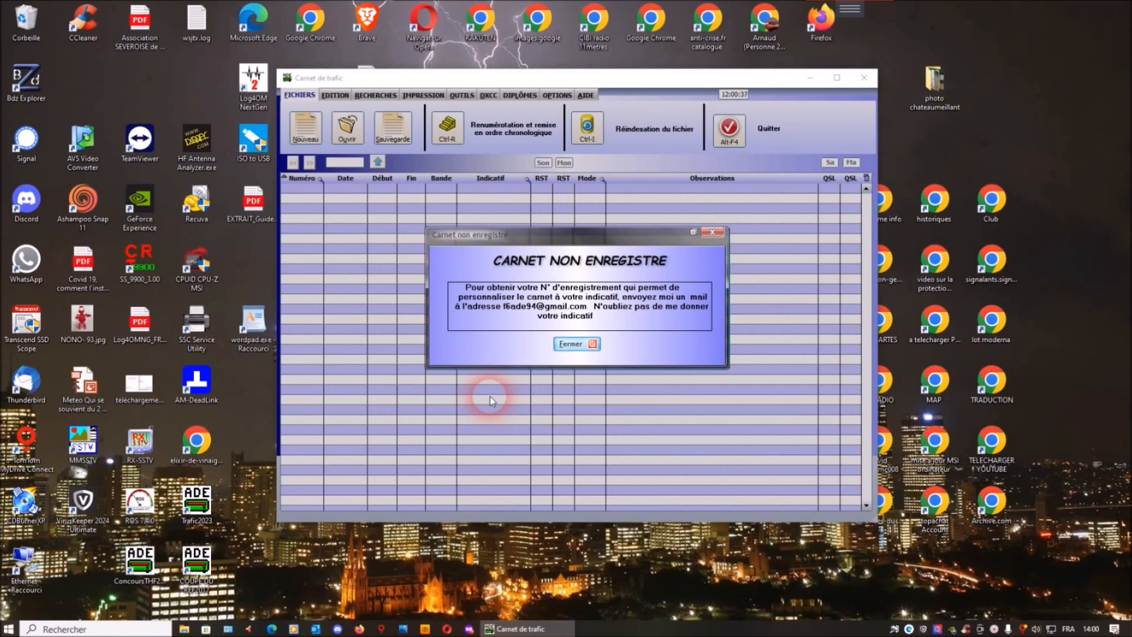
left_click(591, 345)
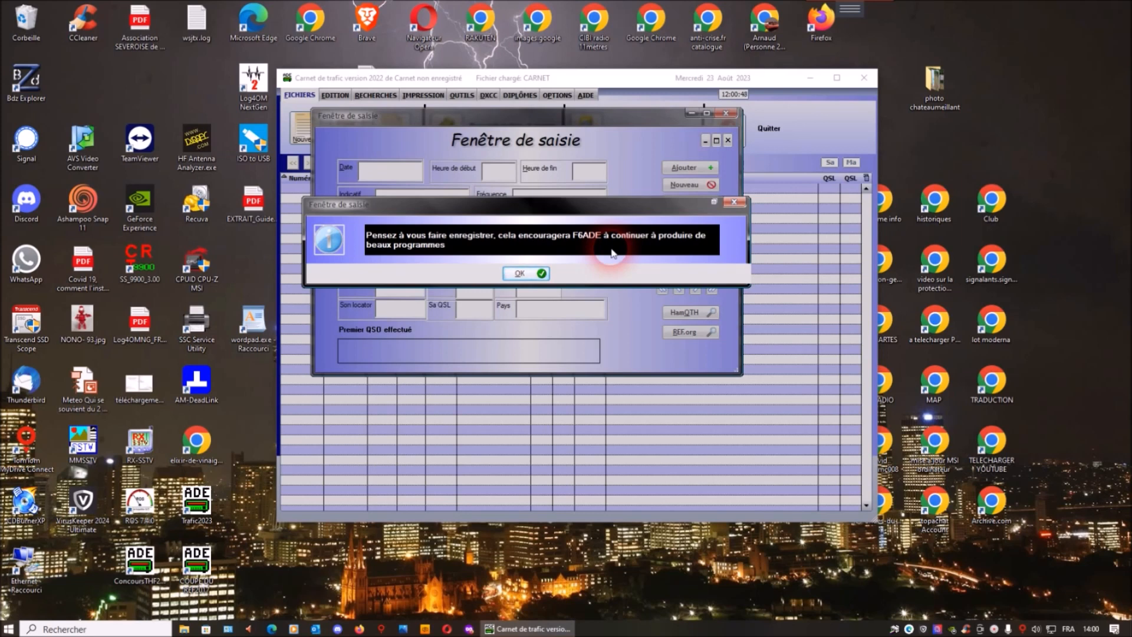
left_click(523, 274)
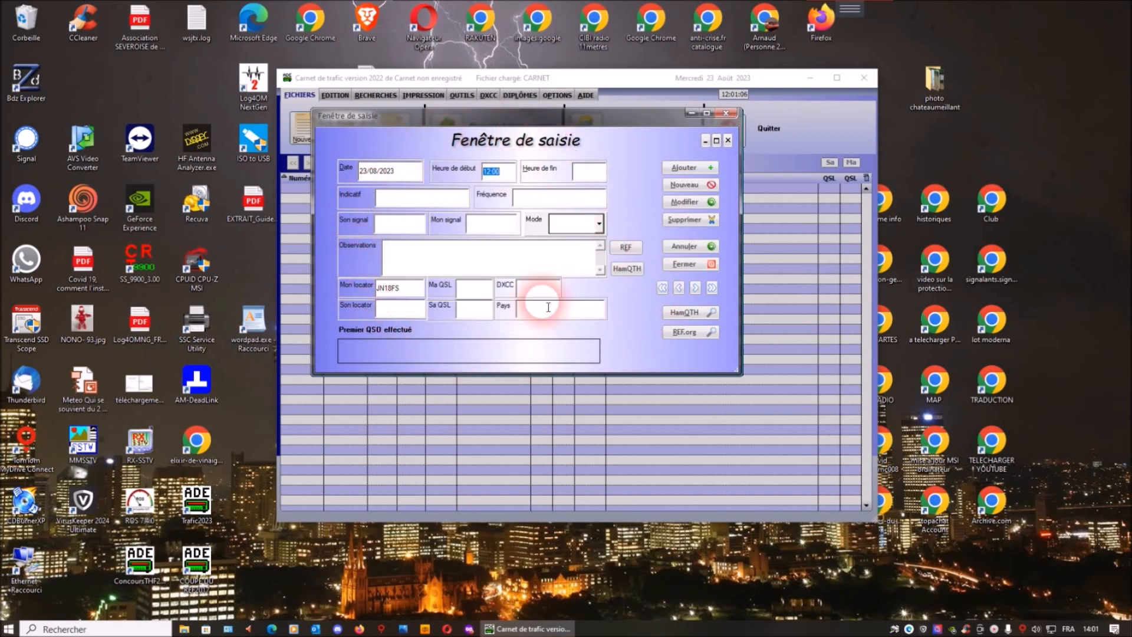
left_click(728, 113)
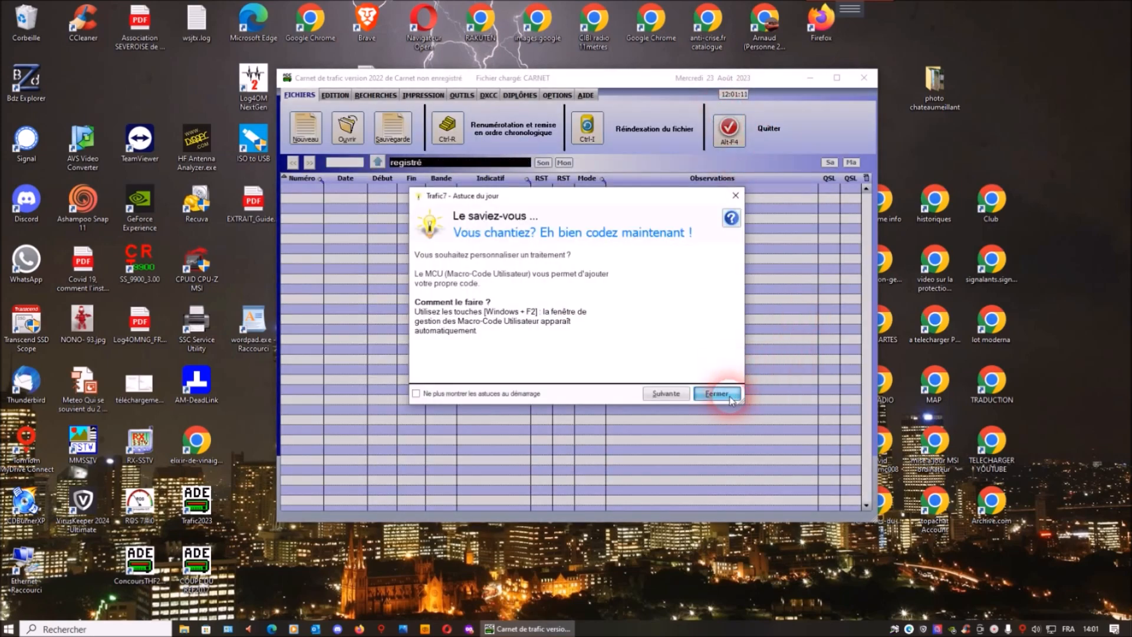
left_click(717, 393)
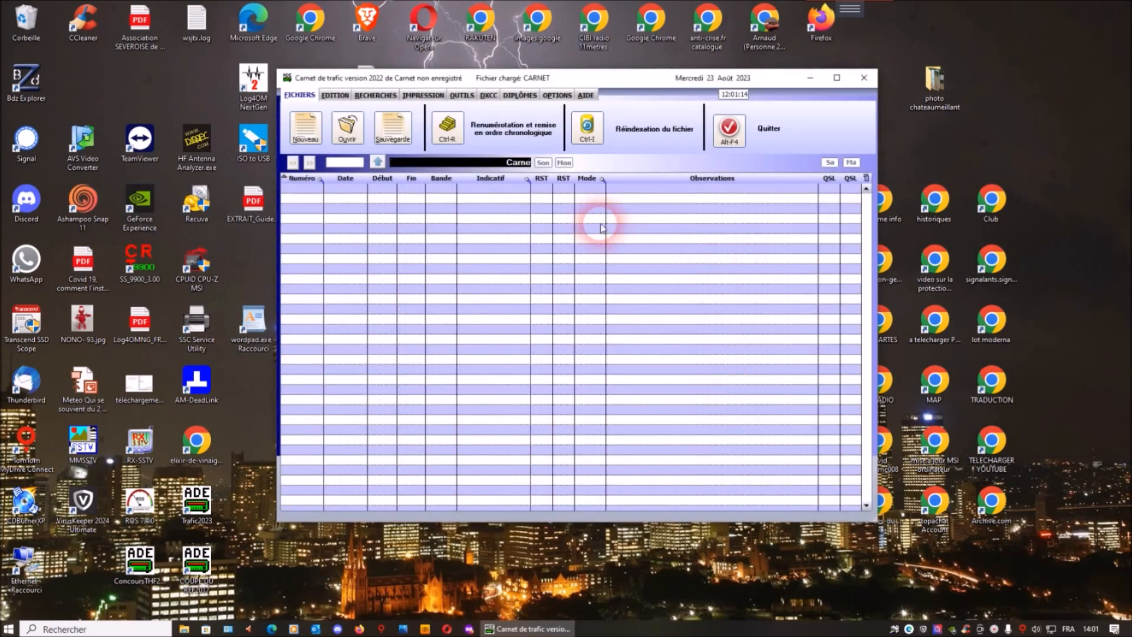
Register the logbook with the personal registration number and the locator JN16HH.
left_click(557, 96)
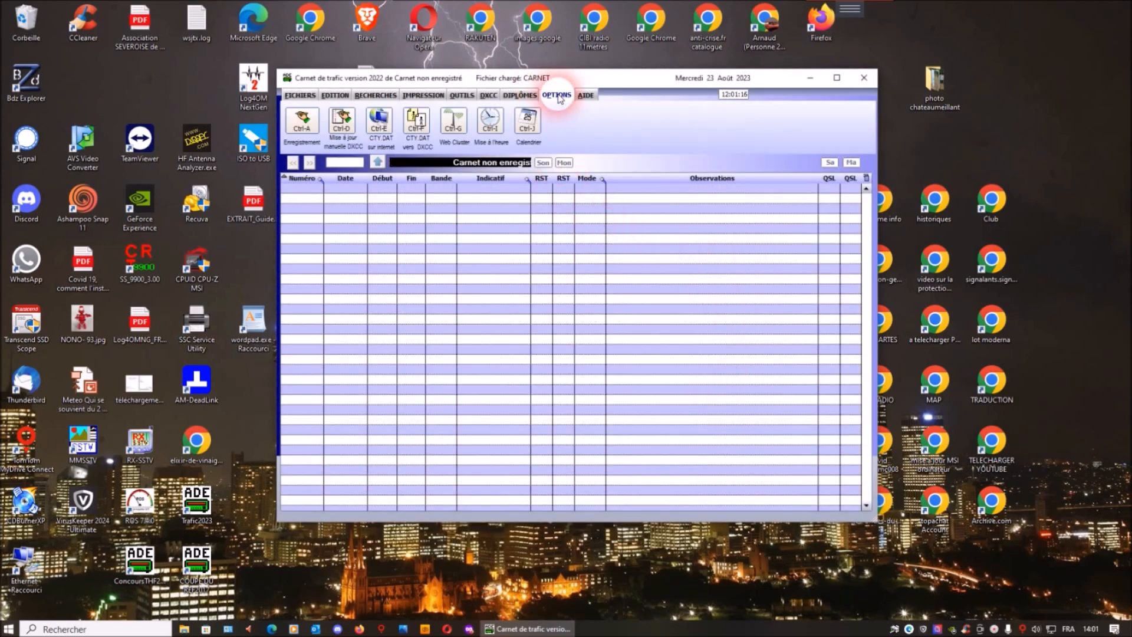
left_click(461, 95)
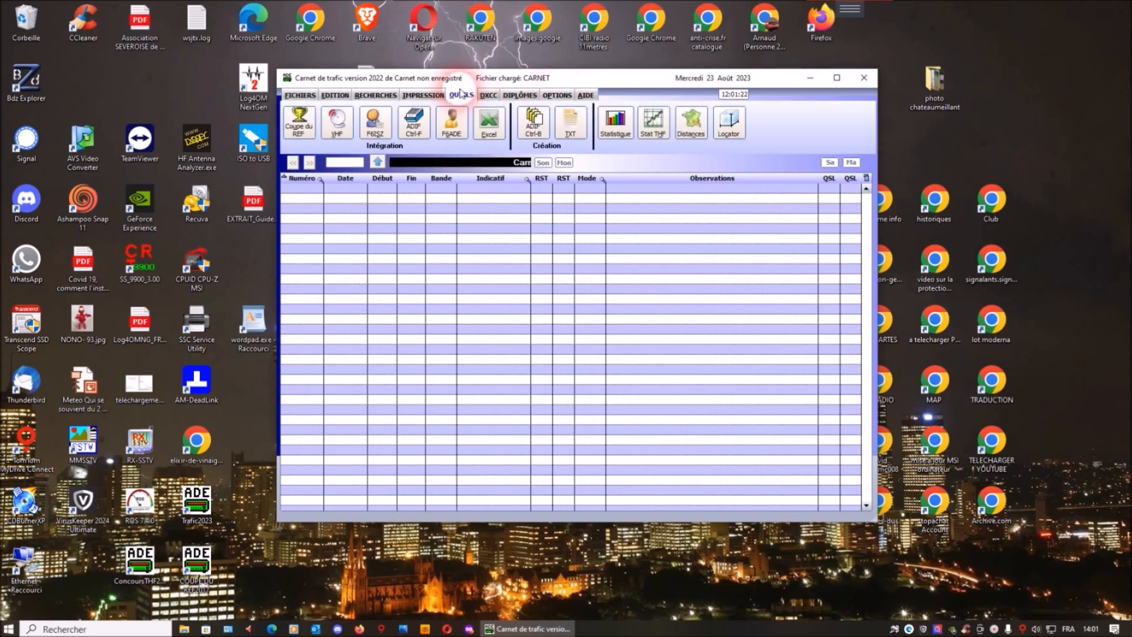
left_click(519, 95)
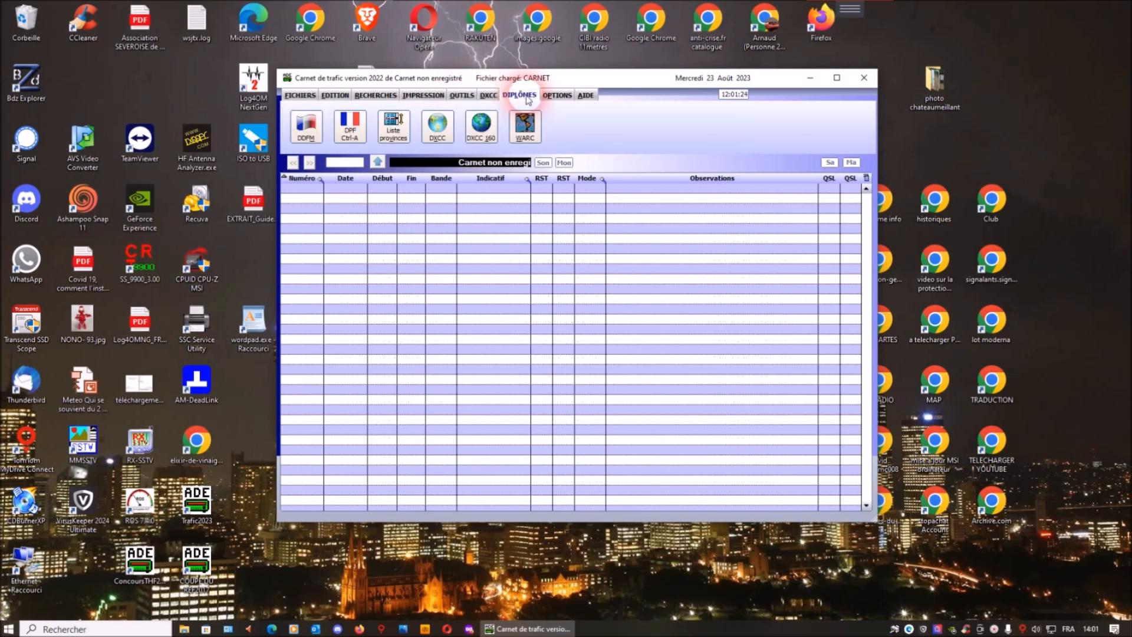
left_click(556, 96)
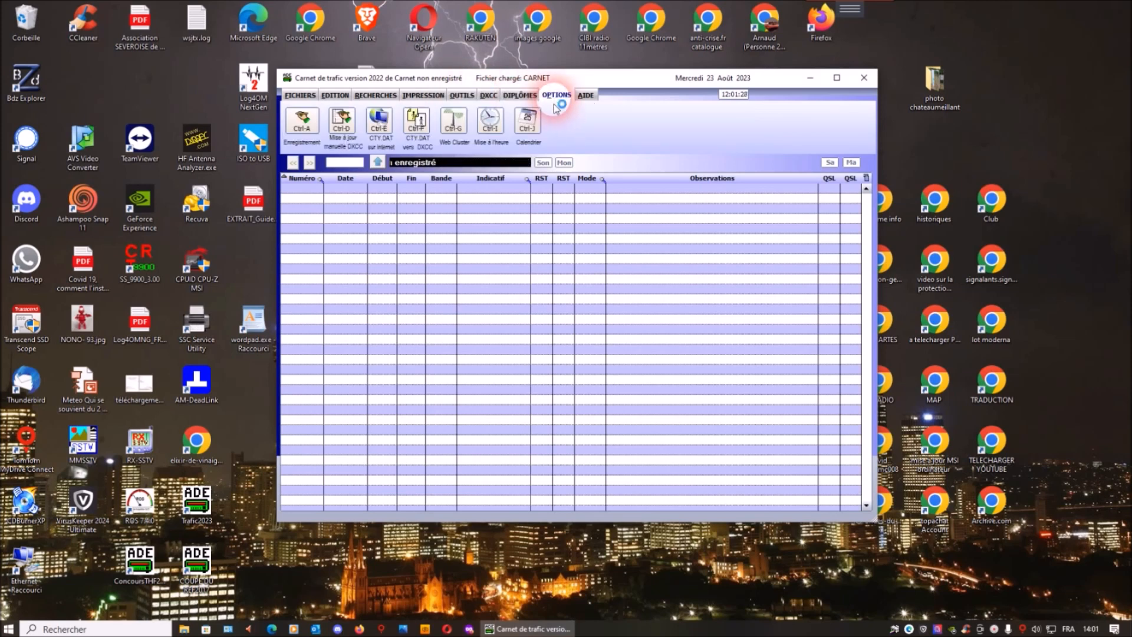
left_click(301, 128)
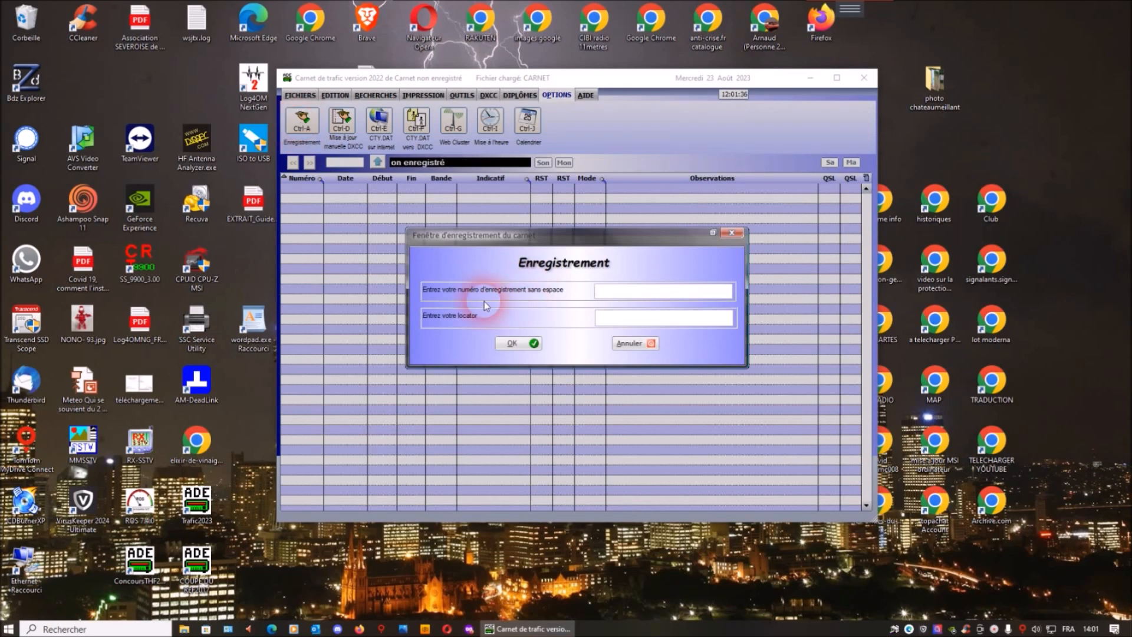
right_click(629, 292)
left_click(655, 352)
left_click(638, 321)
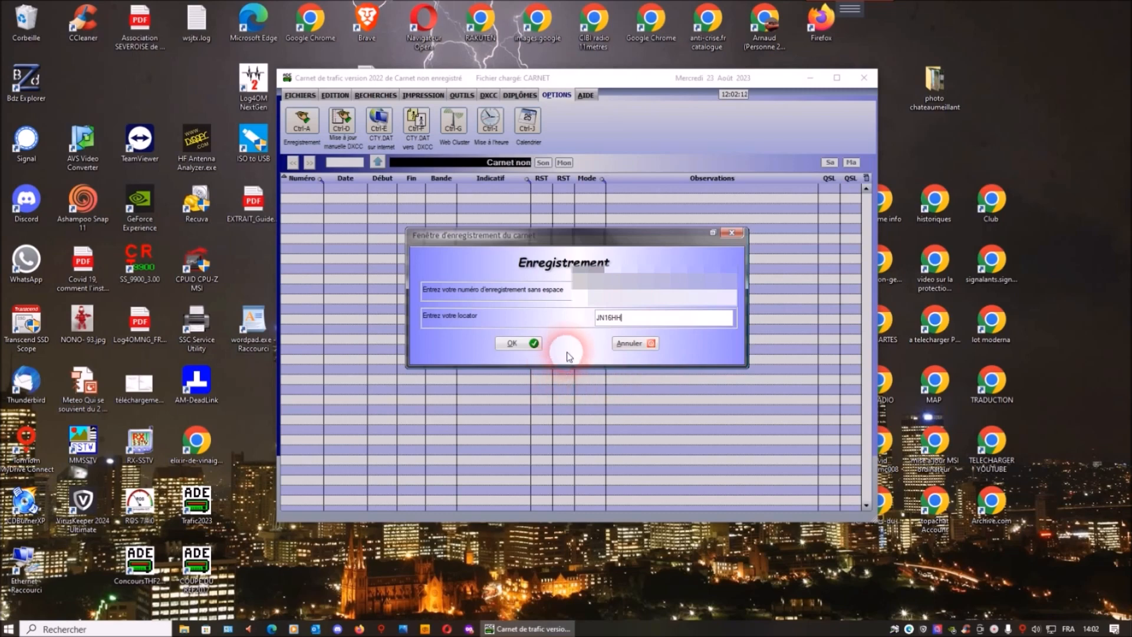
left_click(535, 346)
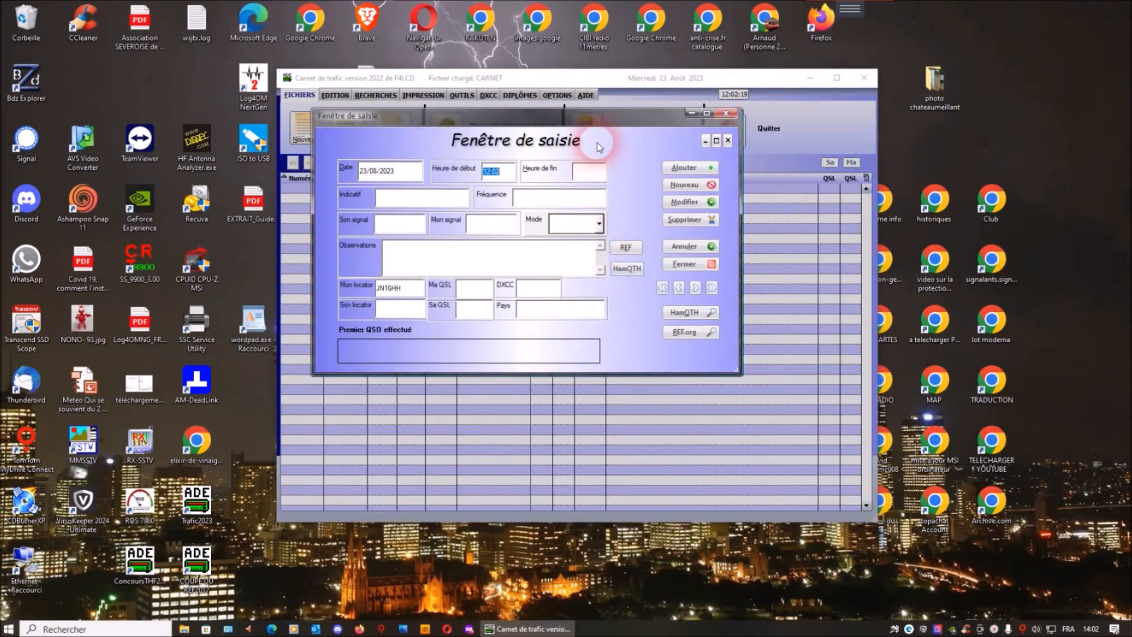
Reposition the entry window lower over the logbook table and set the contact's mode to FT8.
left_click_drag(598, 121, 641, 267)
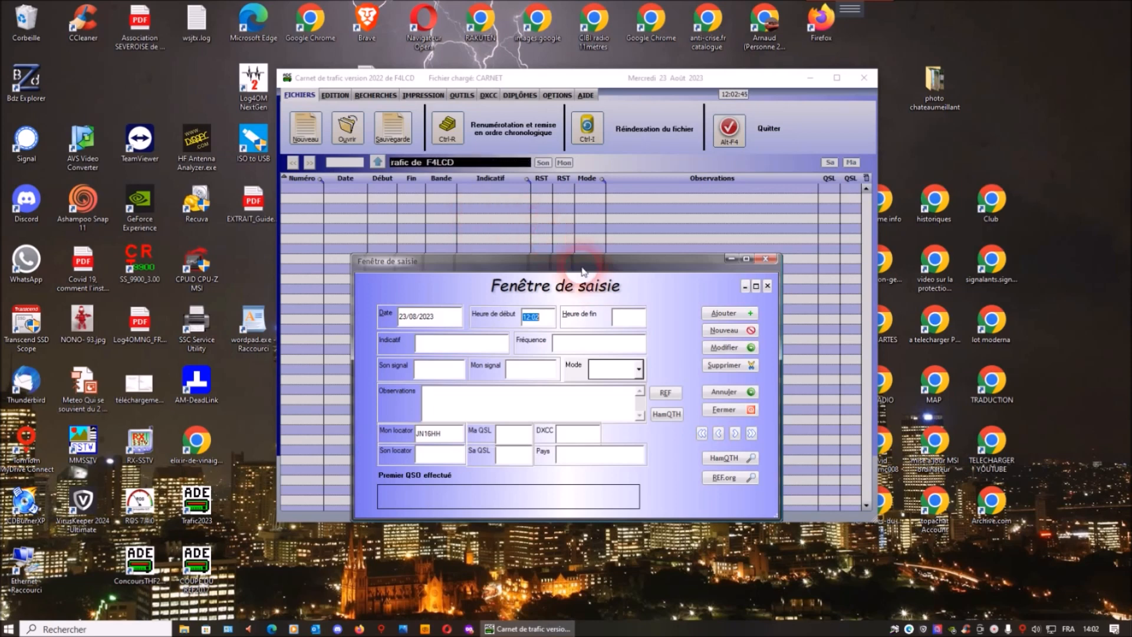
left_click_drag(586, 266, 601, 208)
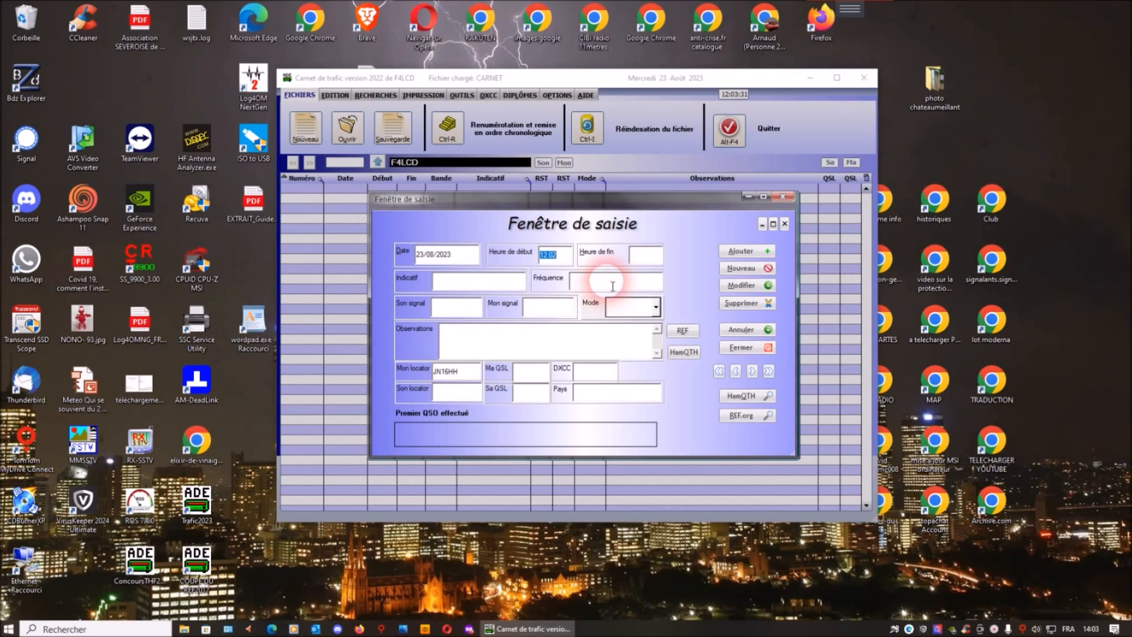
left_click(656, 307)
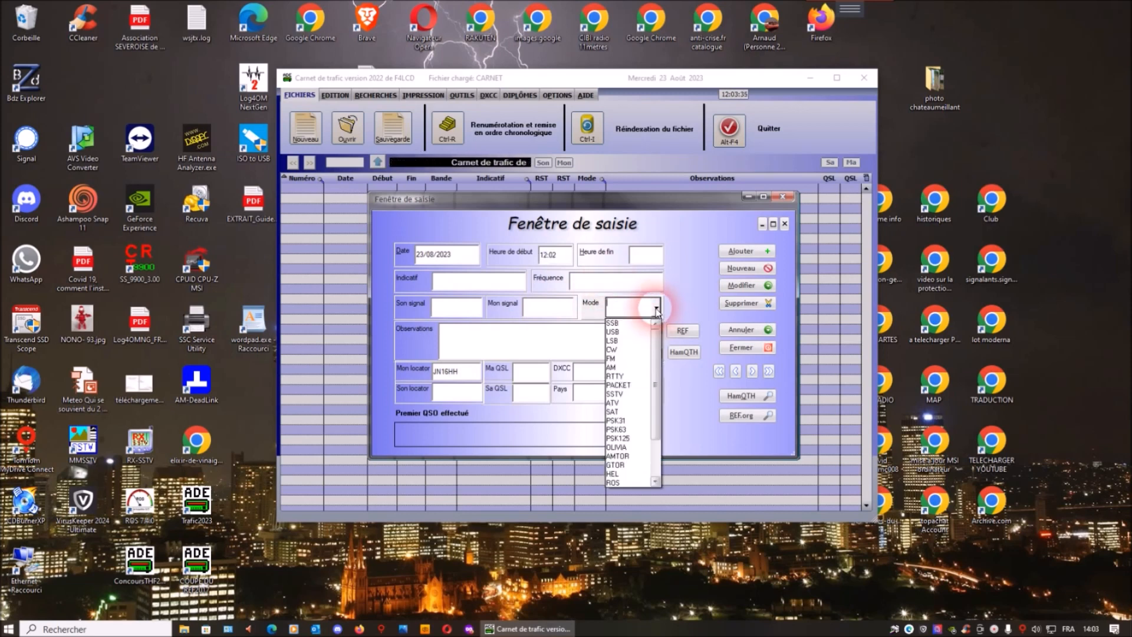
scroll(648, 342, "down", 1)
scroll(649, 343, "down", 1)
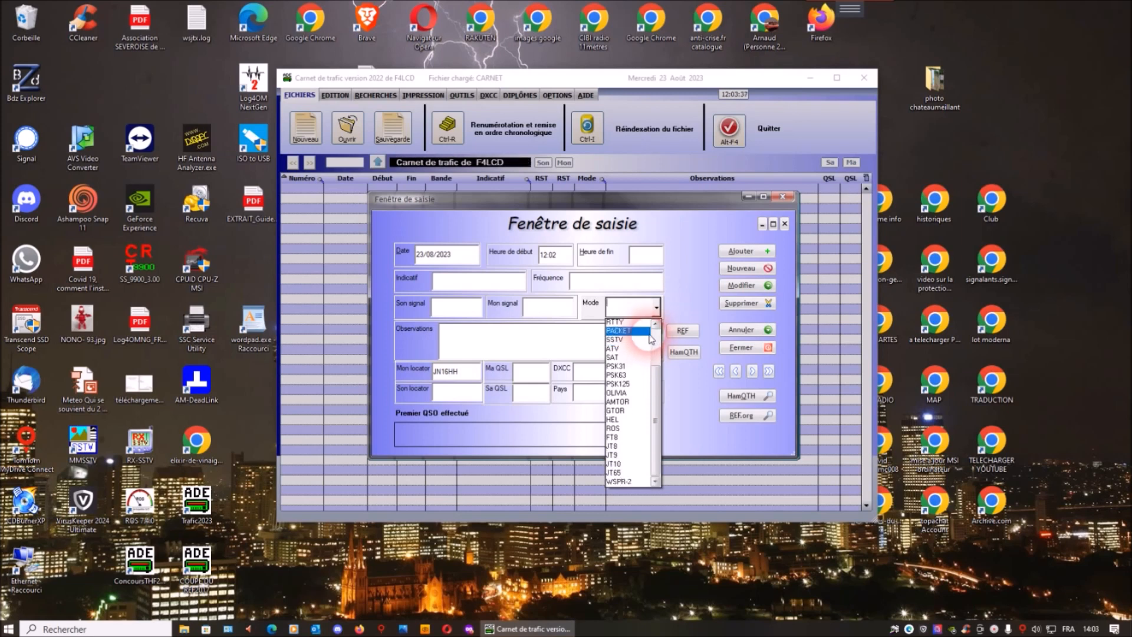
left_click(620, 438)
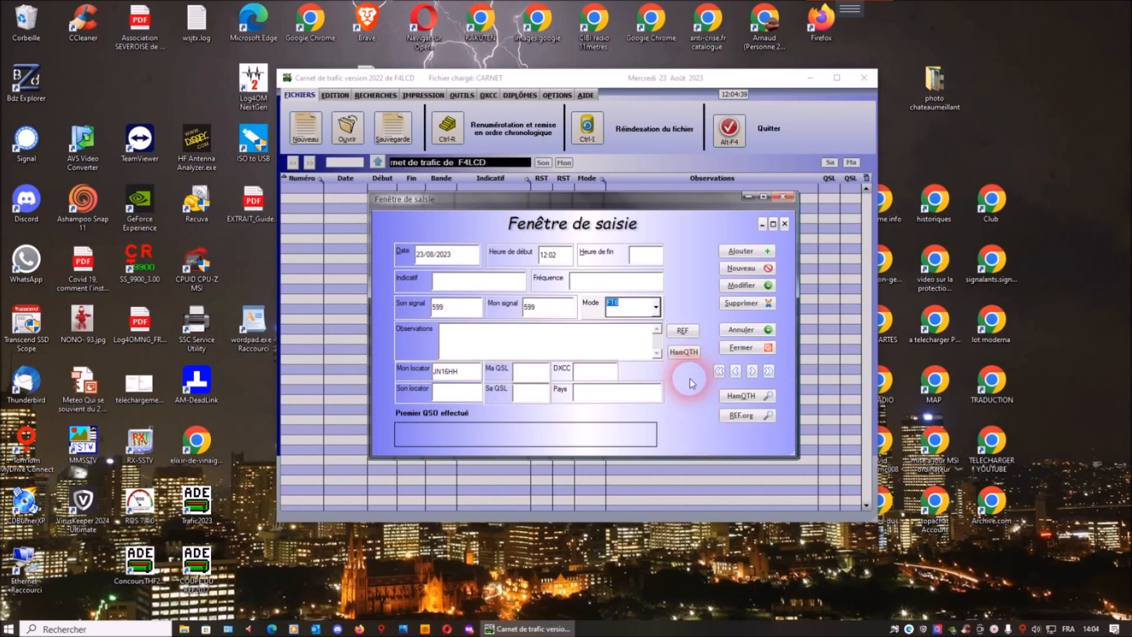
Retrieve the contact's details from the REF nomenclature into the observations and read through them.
left_click(682, 331)
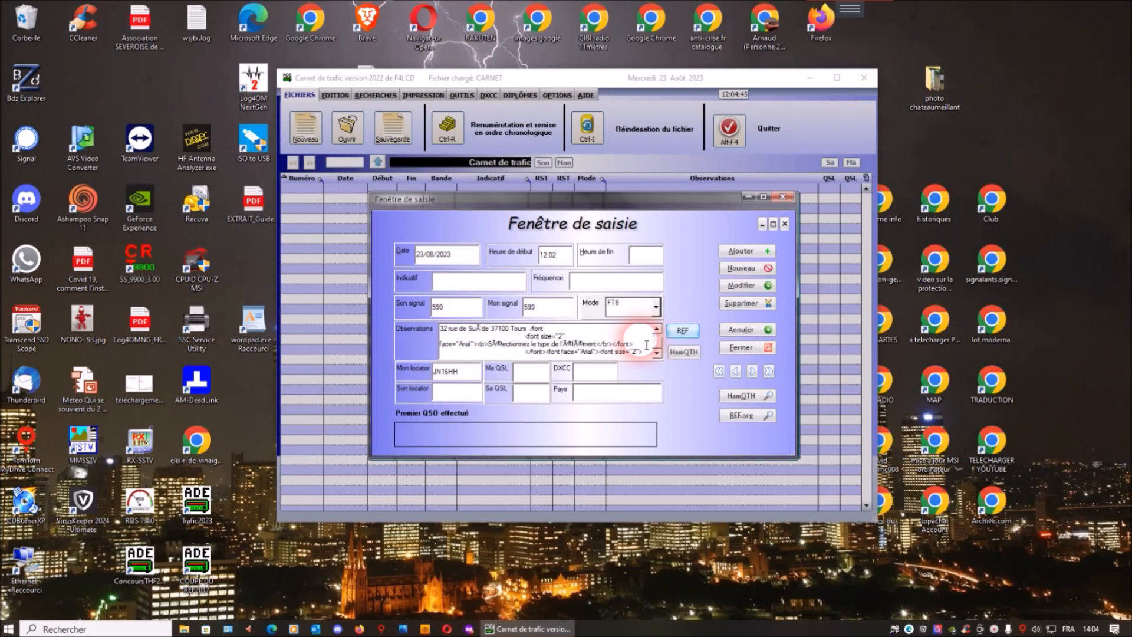
scroll(646, 345, "up", 1)
scroll(646, 345, "down", 1)
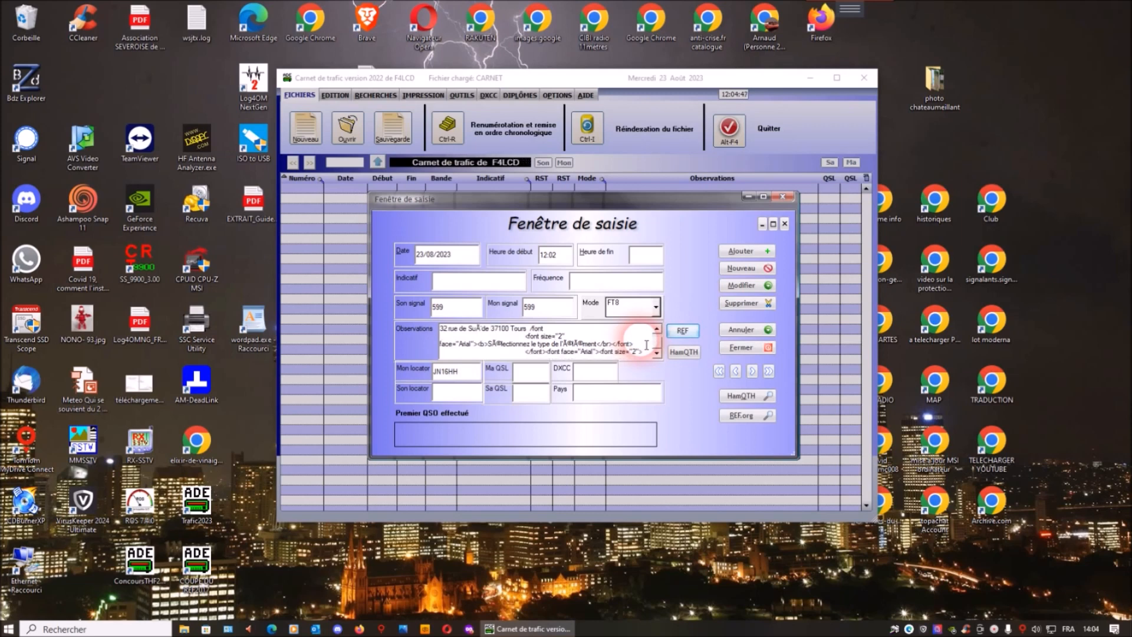
scroll(645, 348, "up", 1)
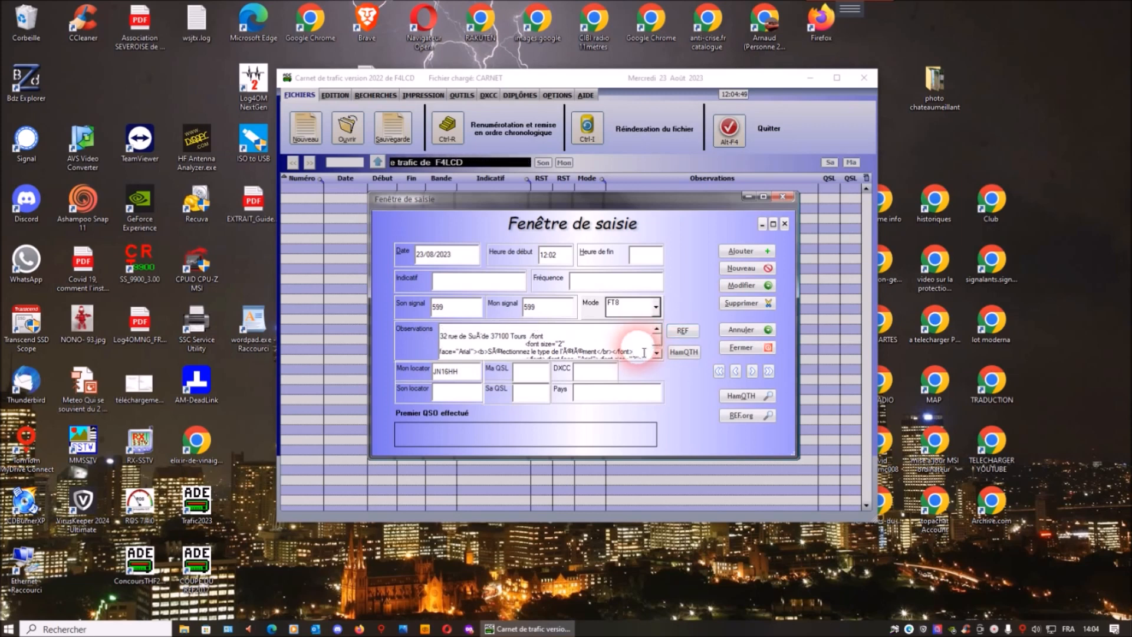
Delete all of the retrieved REF text from the contact's observations.
left_click(603, 337)
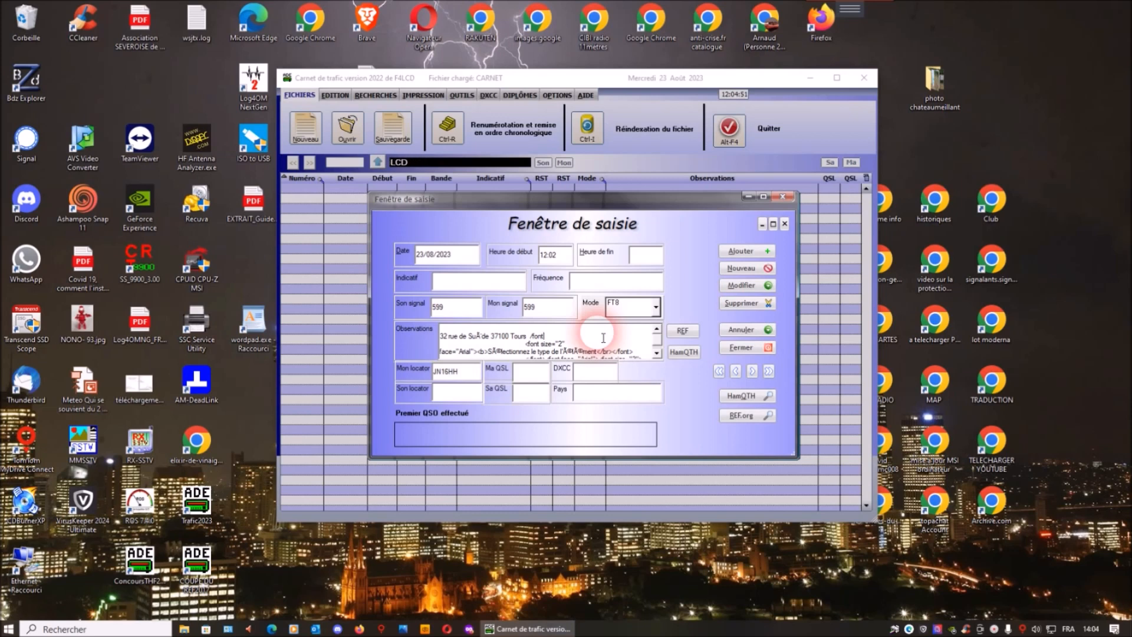
key("BackSpace")
key("BackSpace")
key("BackSpace")
left_click(603, 337)
key("BackSpace")
key("BackSpace")
key("BackSpace")
key("BackSpace")
key("BackSpace")
key("BackSpace")
key("BackSpace")
key("BackSpace")
key("BackSpace")
key("BackSpace")
key("BackSpace")
key("BackSpace")
key("BackSpace")
key("BackSpace")
key("BackSpace")
key("BackSpace")
key("BackSpace")
key("BackSpace")
key("BackSpace")
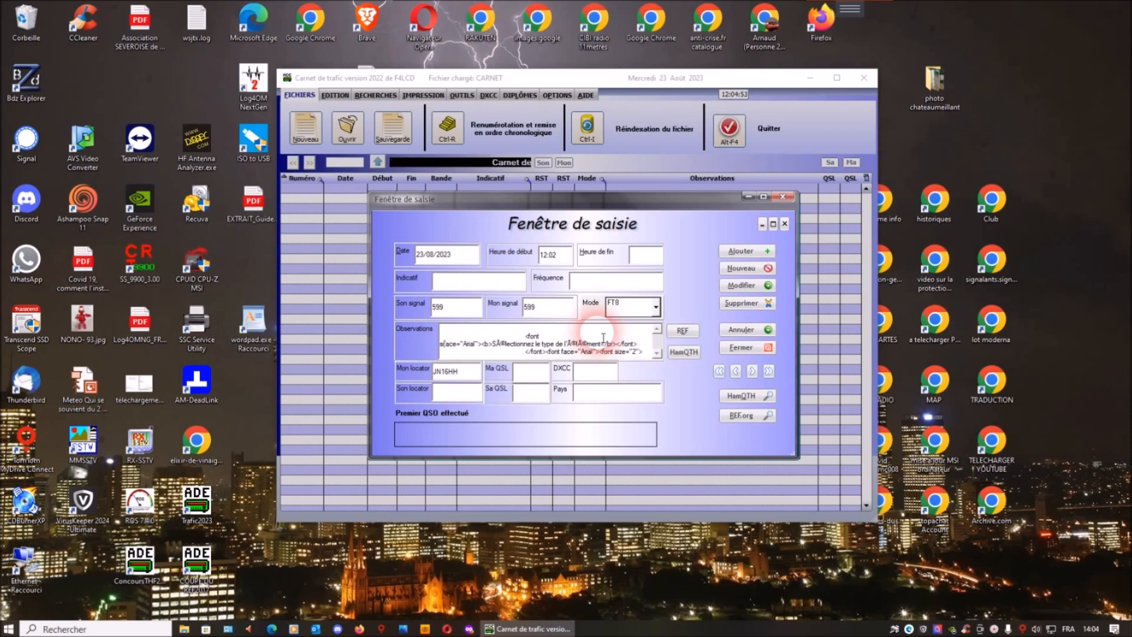
left_click(601, 338)
key("BackSpace")
key("BackSpace")
key("BackSpace")
key("BackSpace")
key("BackSpace")
key("BackSpace")
key("BackSpace")
key("BackSpace")
key("BackSpace")
key("BackSpace")
key("BackSpace")
key("BackSpace")
key("BackSpace")
key("BackSpace")
key("BackSpace")
key("BackSpace")
key("BackSpace")
key("BackSpace")
key("BackSpace")
key("BackSpace")
key("BackSpace")
key("BackSpace")
key("BackSpace")
key("BackSpace")
key("BackSpace")
key("BackSpace")
key("BackSpace")
key("BackSpace")
key("BackSpace")
key("BackSpace")
key("BackSpace")
key("BackSpace")
key("BackSpace")
key("BackSpace")
key("BackSpace")
key("BackSpace")
key("BackSpace")
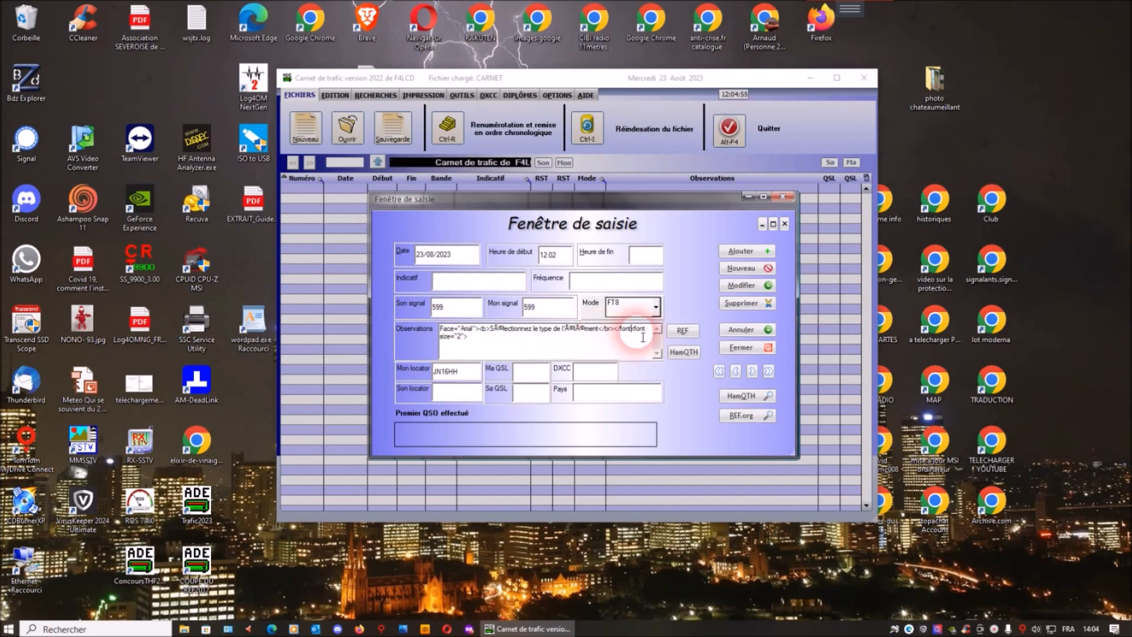
key("BackSpace")
key("BackSpace")
key("BackSpace")
key("BackSpace")
key("BackSpace")
key("BackSpace")
key("BackSpace")
key("BackSpace")
key("BackSpace")
key("BackSpace")
key("BackSpace")
key("BackSpace")
key("BackSpace")
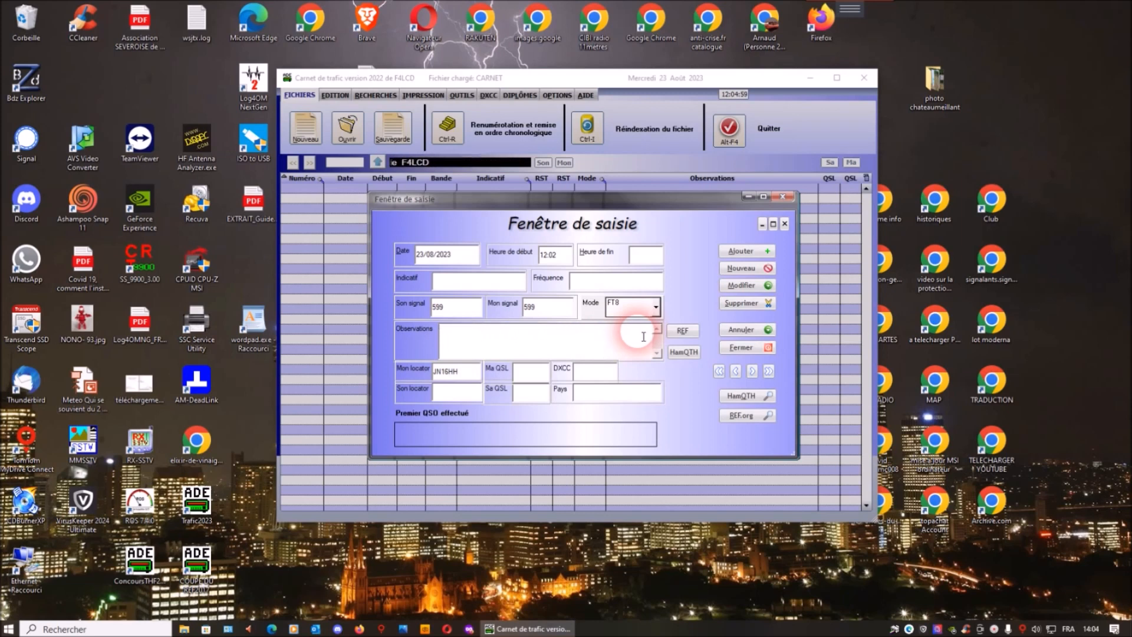
Try to fill the contact's observations from the HamQTH nomenclature.
left_click(685, 354)
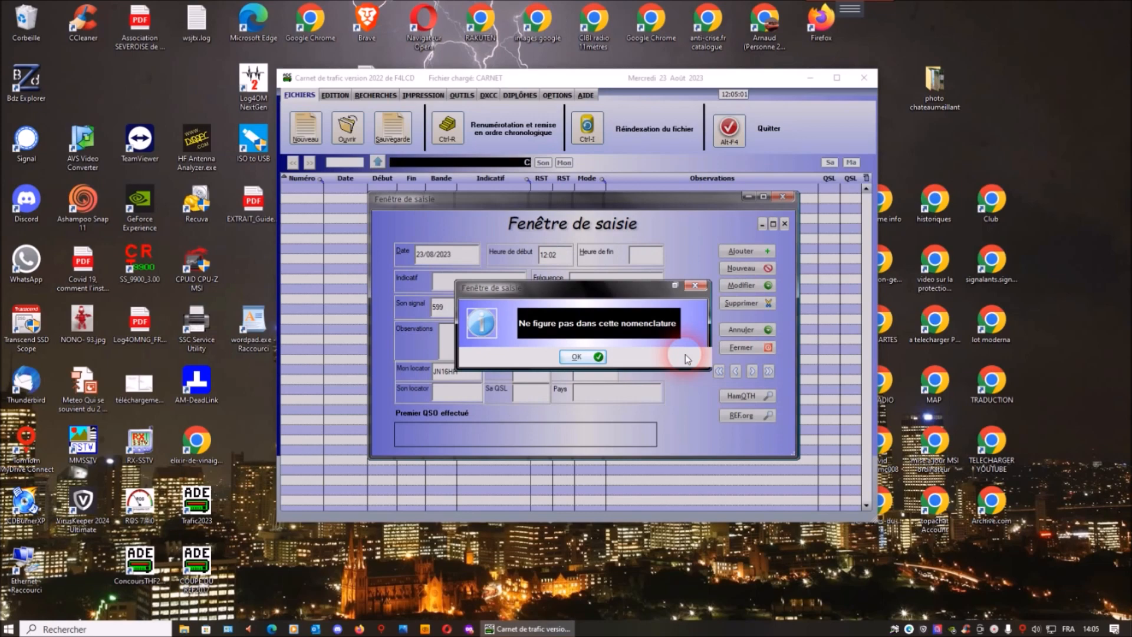
left_click(576, 356)
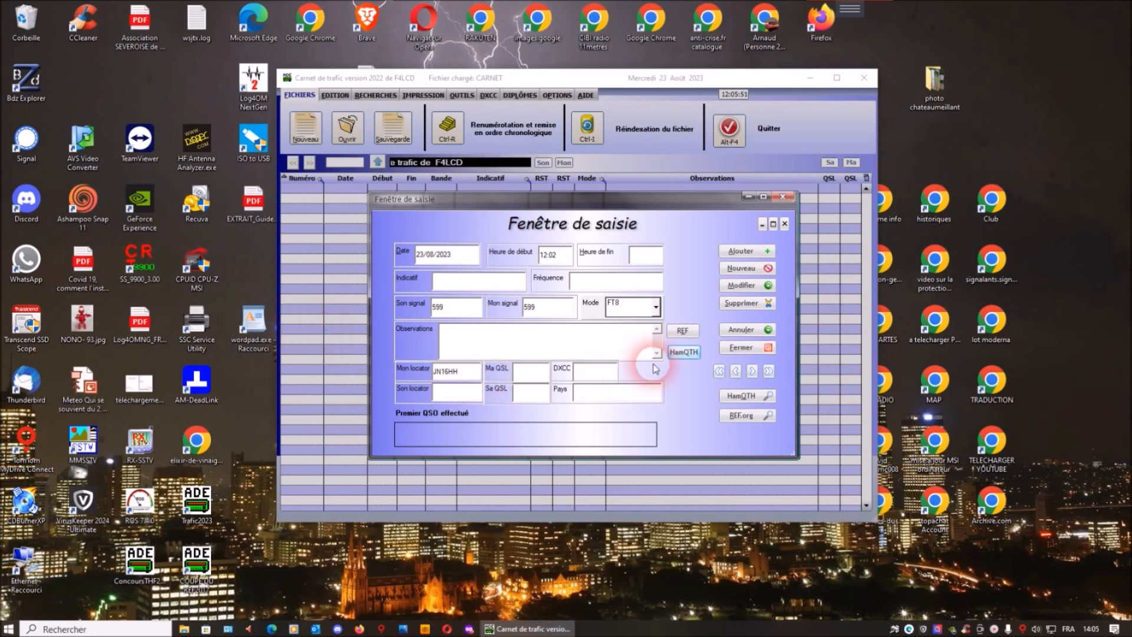
Cancel the contact entry, returning to the logbook table without the tip of the day, and maximize the logbook window.
left_click(741, 331)
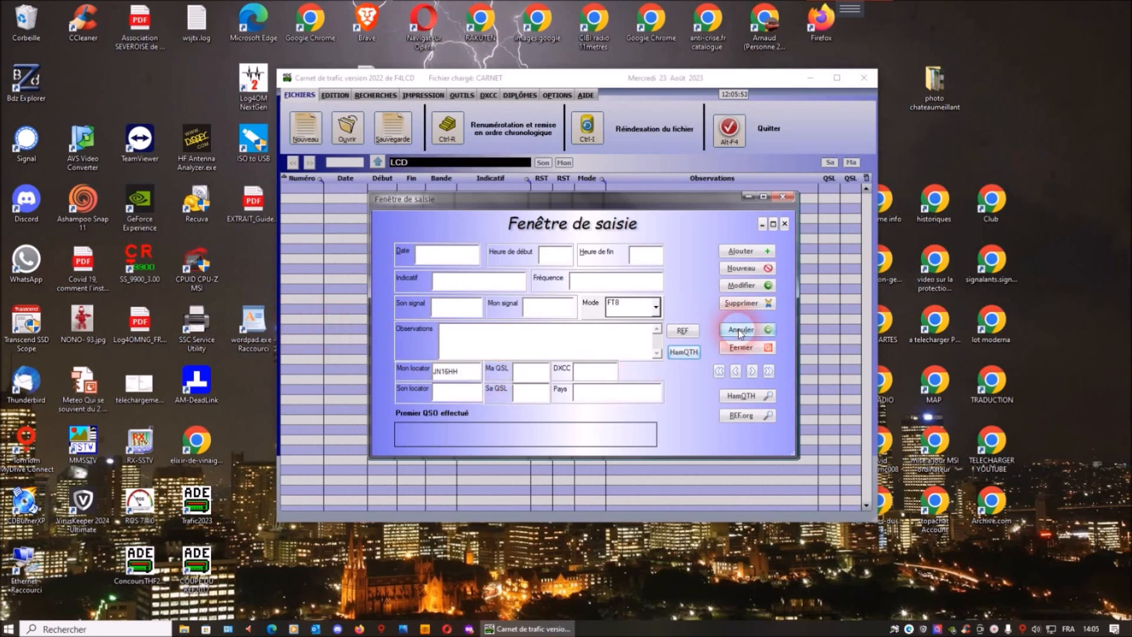
left_click(749, 348)
left_click(593, 358)
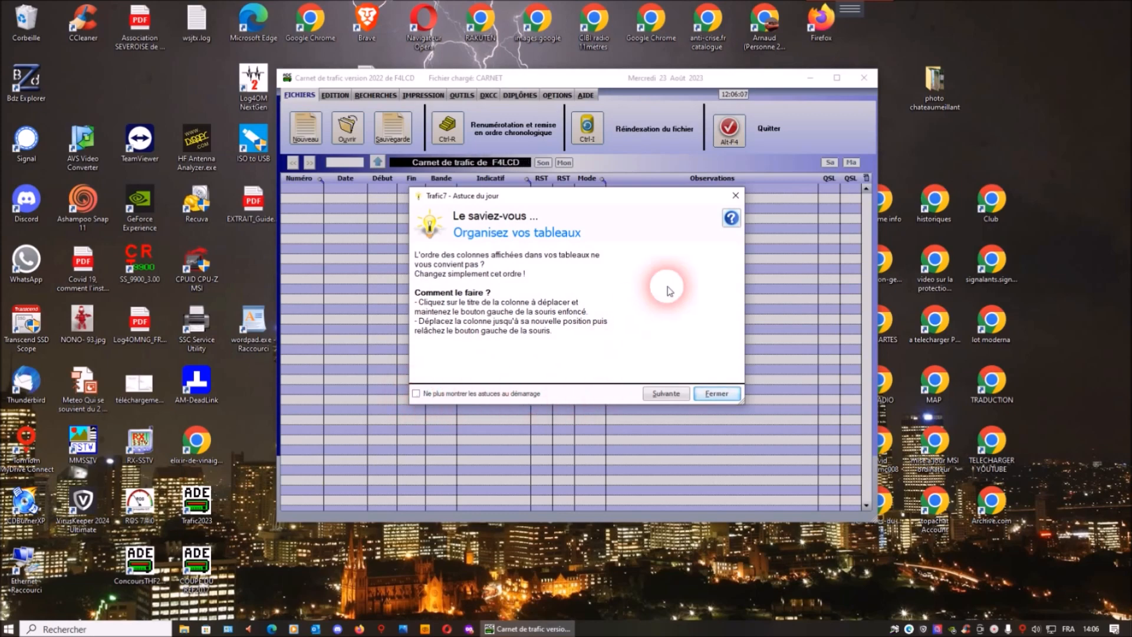
left_click(735, 195)
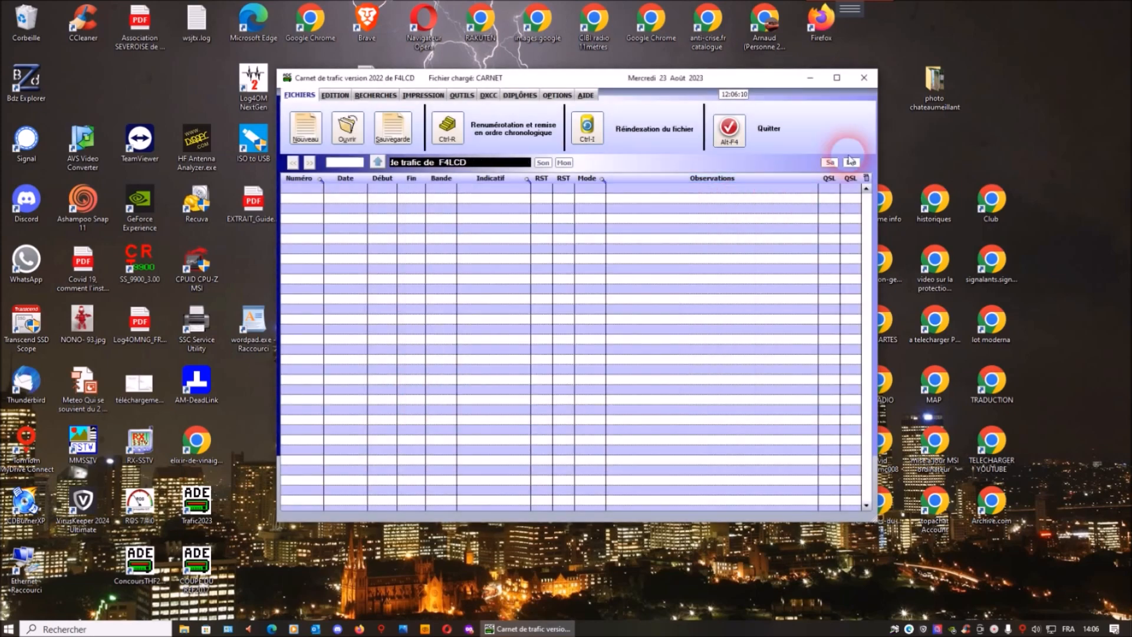
left_click(836, 78)
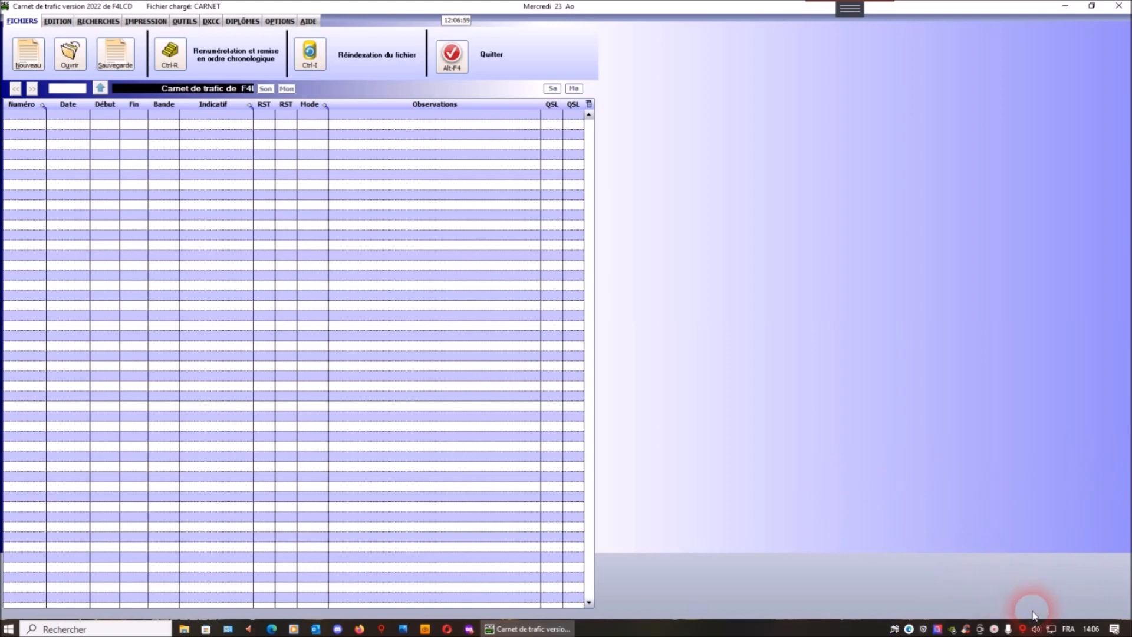
right_click(909, 630)
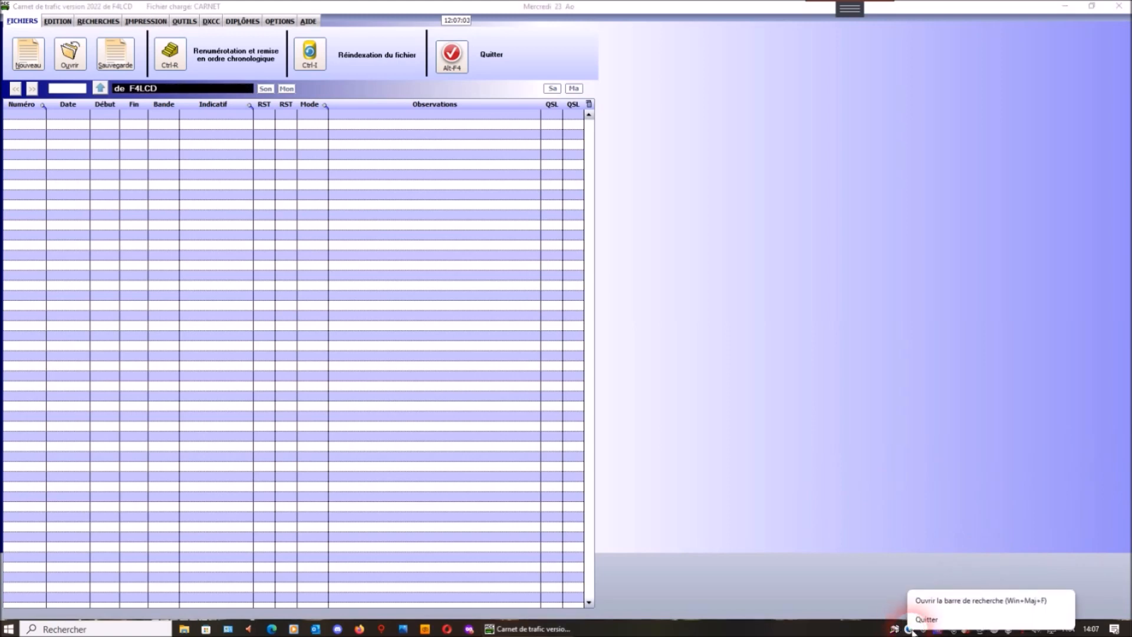
left_click(1004, 547)
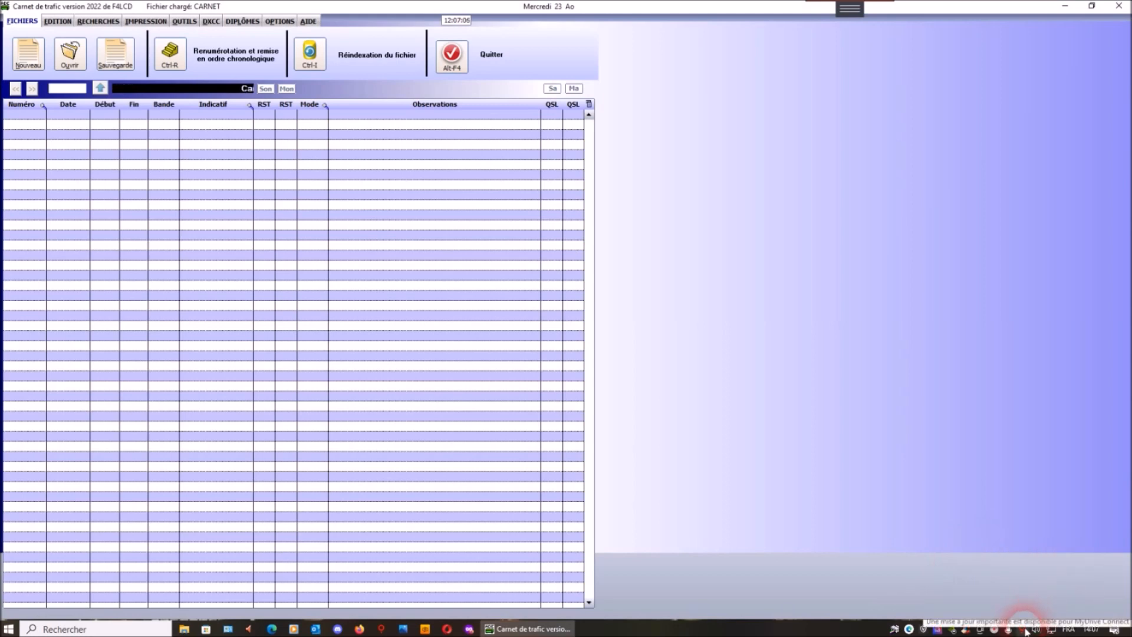
right_click(1024, 631)
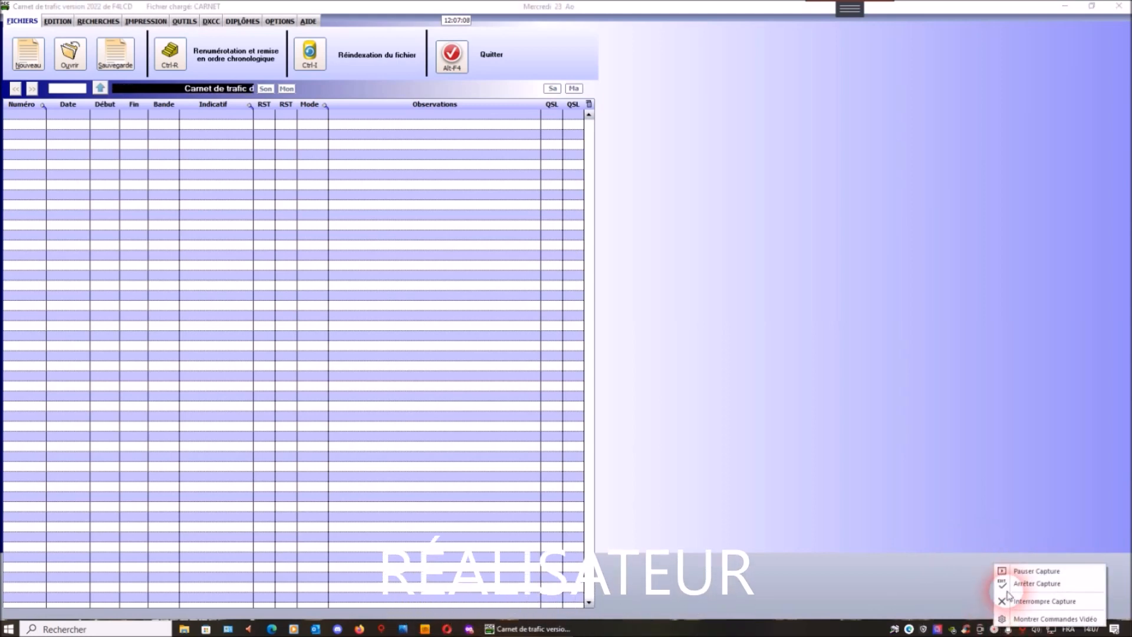